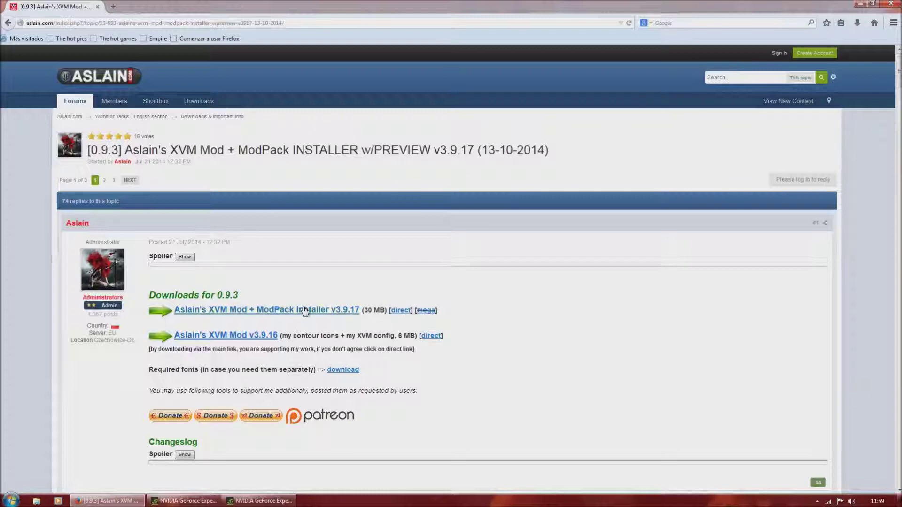
# Open the download page for Aslain's XVM Mod + ModPack Installer v3.9.17 through its main link, skipping the advertisement
pyautogui.click(233, 311)
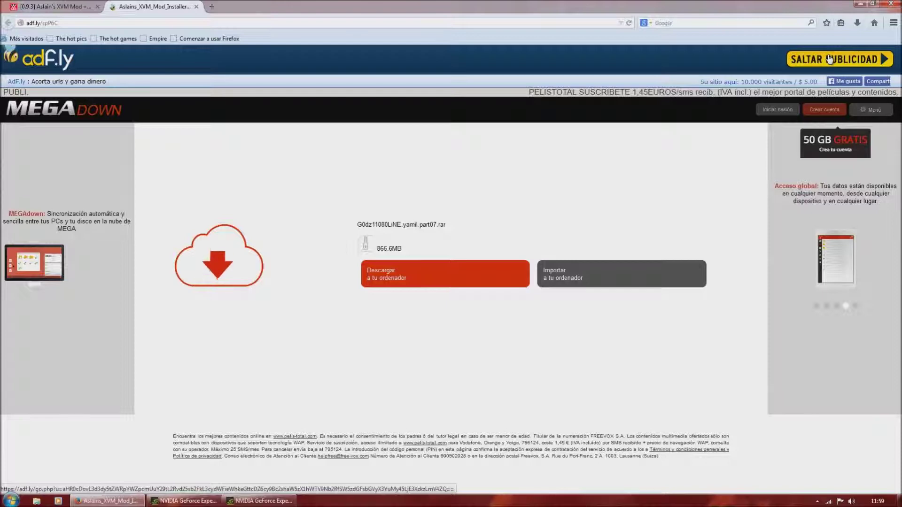
pyautogui.click(828, 58)
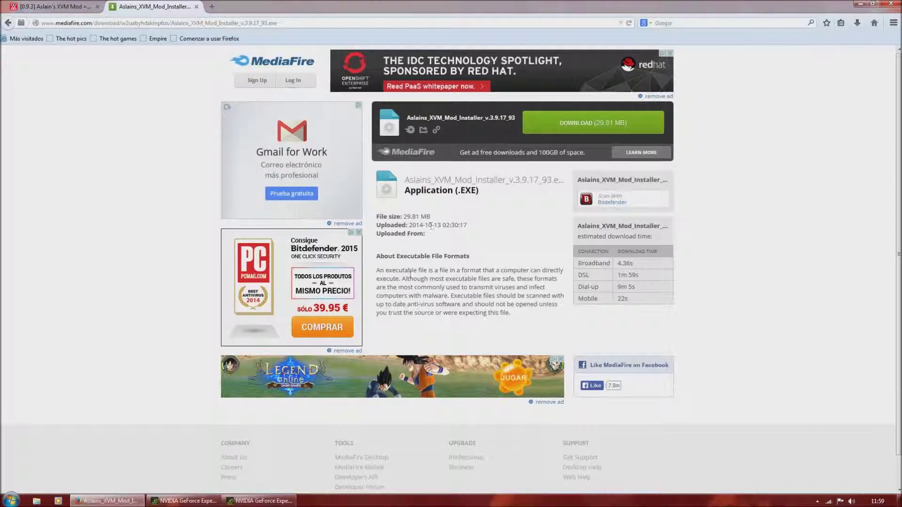
# Run Aslains_XVM_Mod_Installer_v.3.9.17_93 from the Descargas folder, allowing it to make changes and using Español as the installation language
pyautogui.click(36, 501)
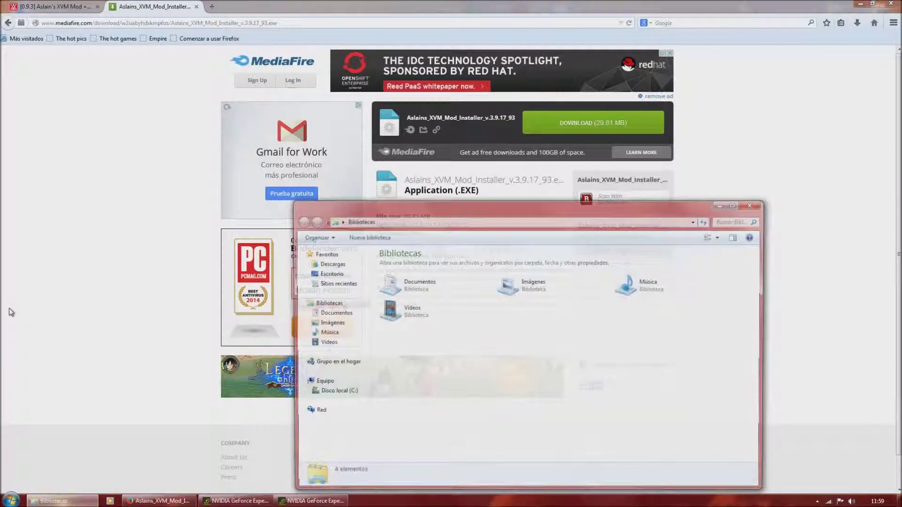
pyautogui.click(330, 265)
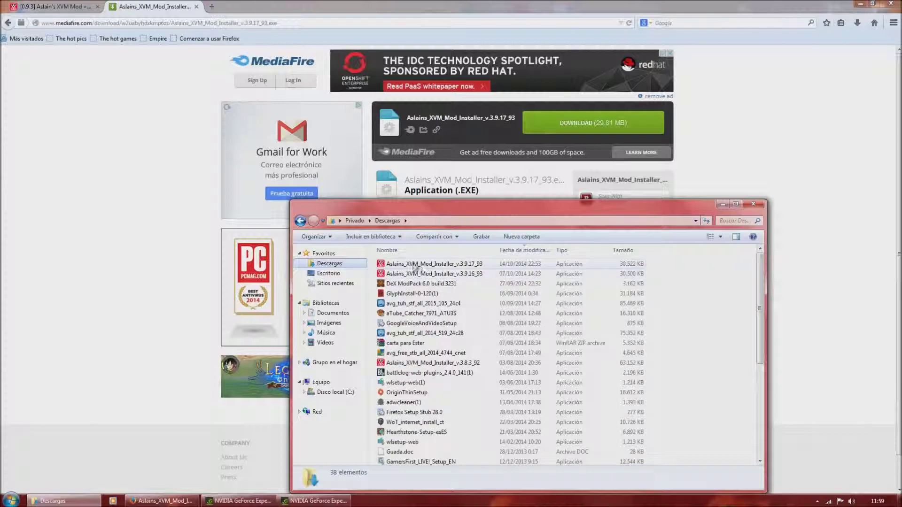
pyautogui.moveTo(415, 268)
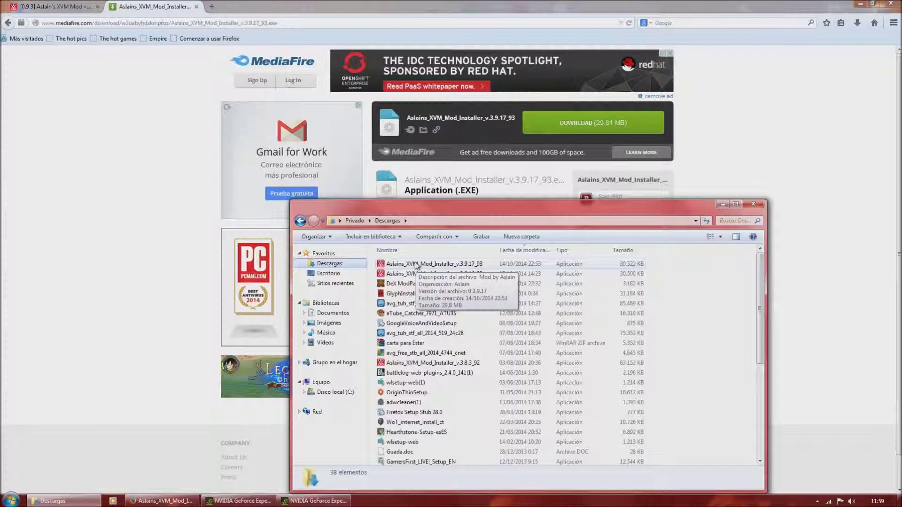
pyautogui.doubleClick(416, 264)
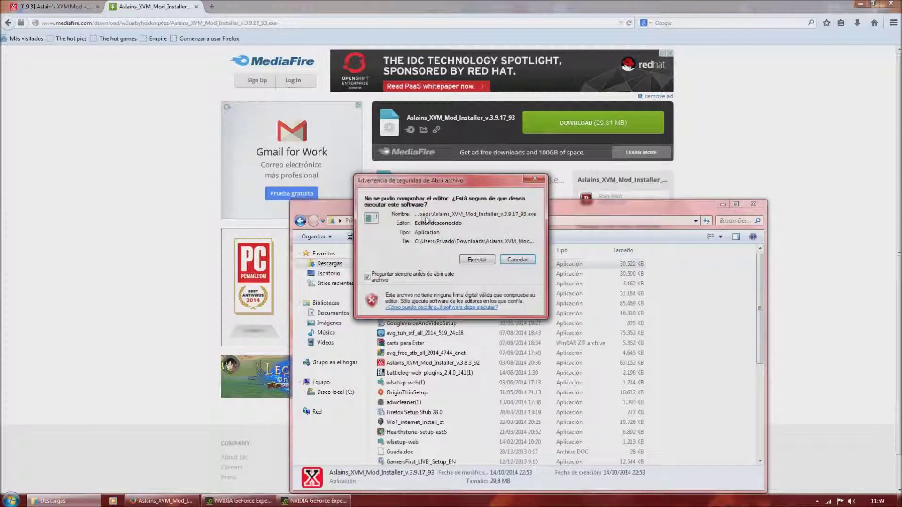
pyautogui.click(476, 259)
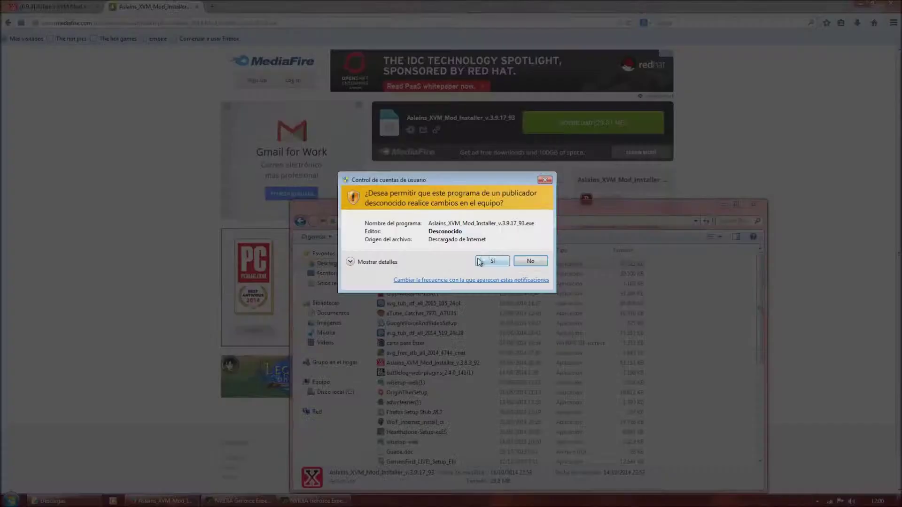
pyautogui.click(489, 261)
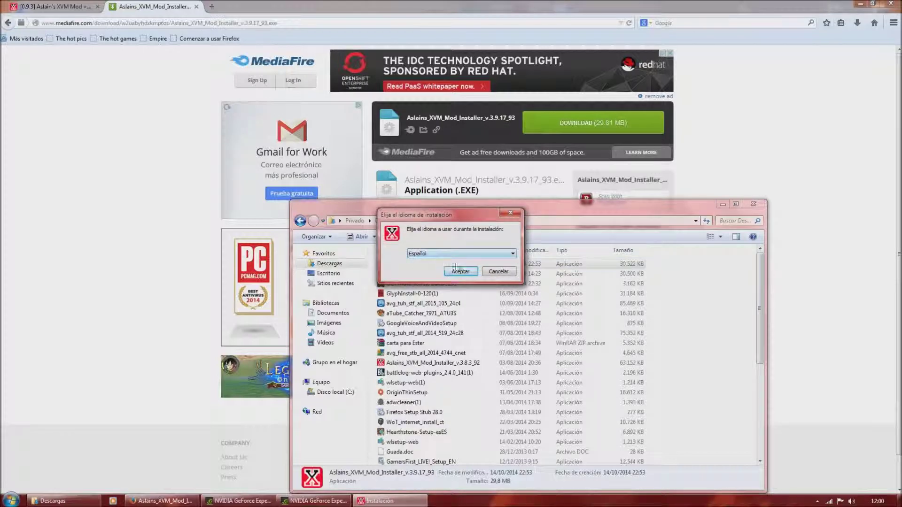
pyautogui.click(460, 272)
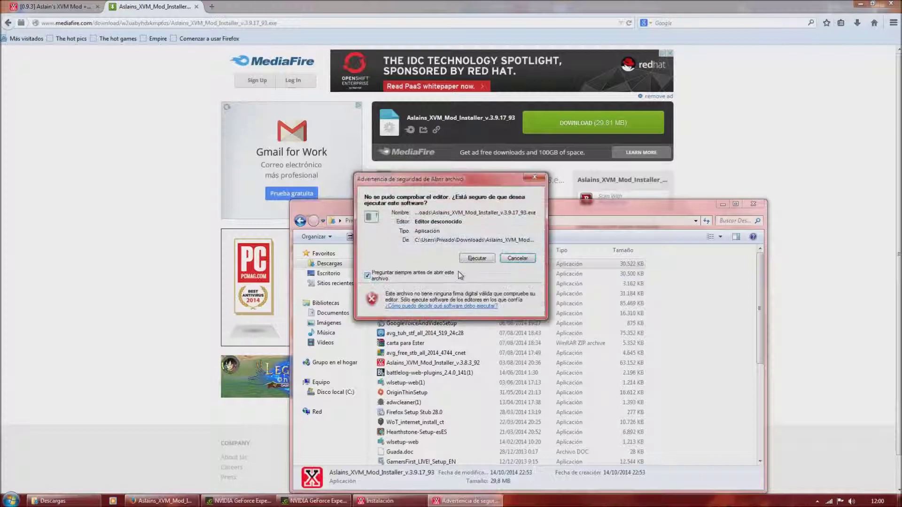
pyautogui.click(476, 258)
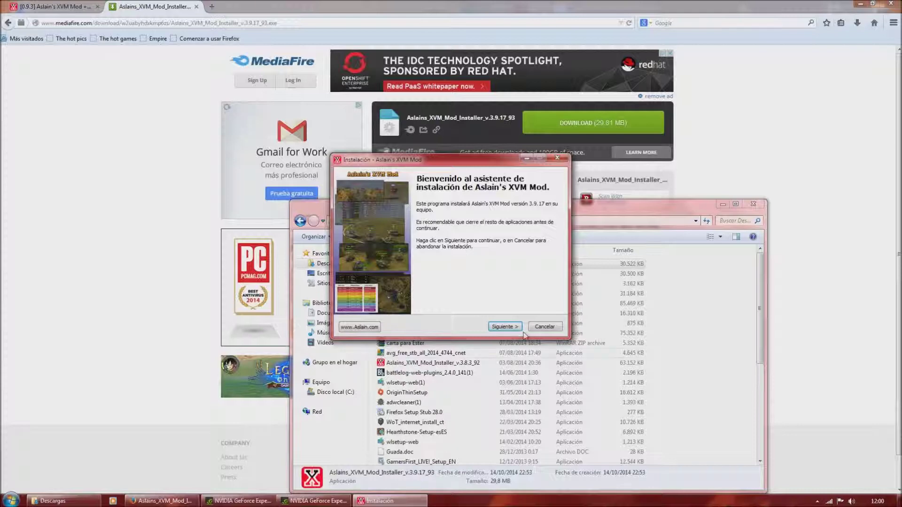
# Advance the setup wizard to component selection, passing the licence and release notes and keeping C:\Games\World_of_Tanks as the destination folder
pyautogui.click(499, 327)
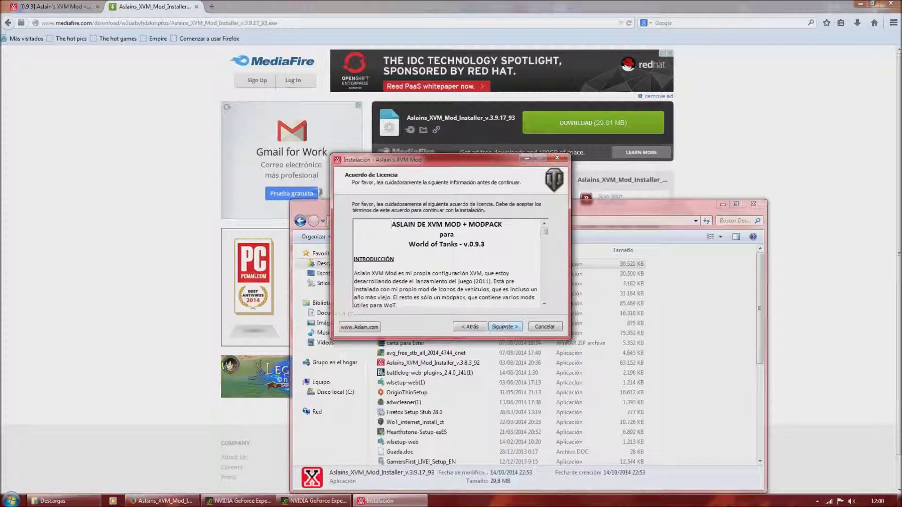
pyautogui.moveTo(544, 229); pyautogui.dragTo(544, 303)
pyautogui.click(504, 326)
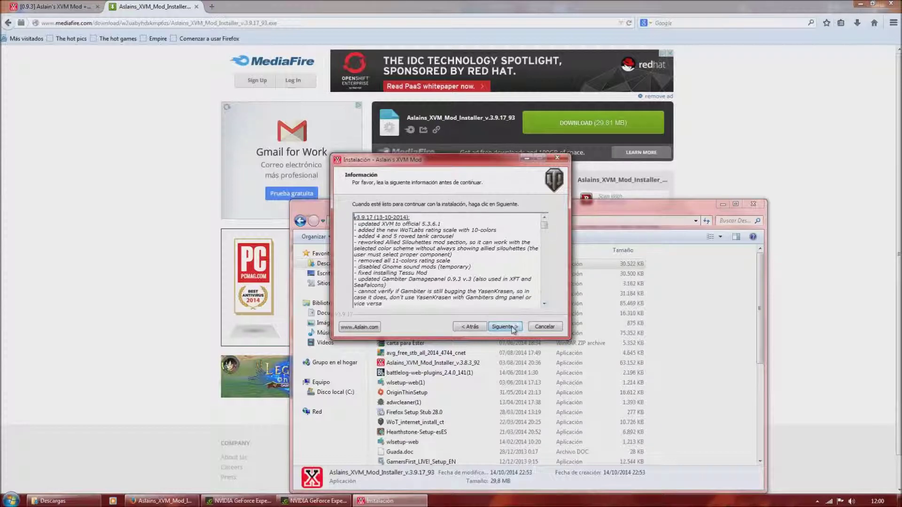
pyautogui.click(514, 326)
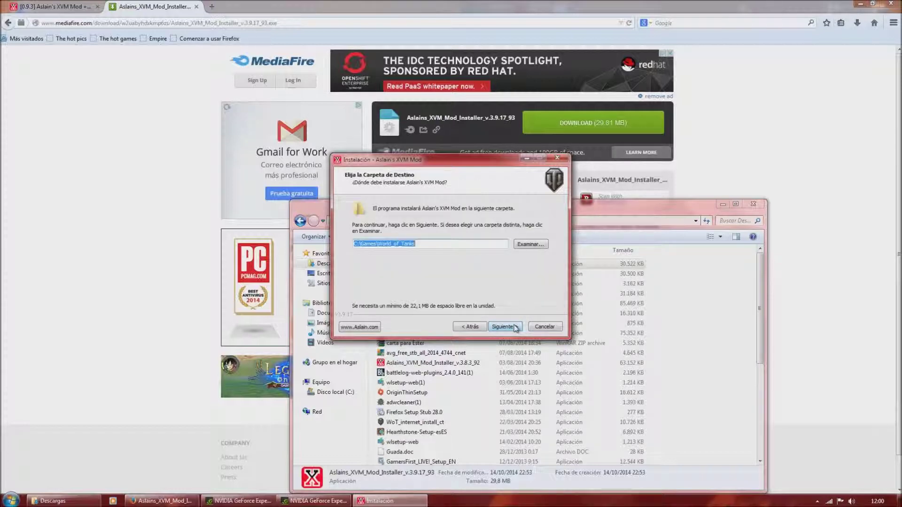
pyautogui.click(502, 326)
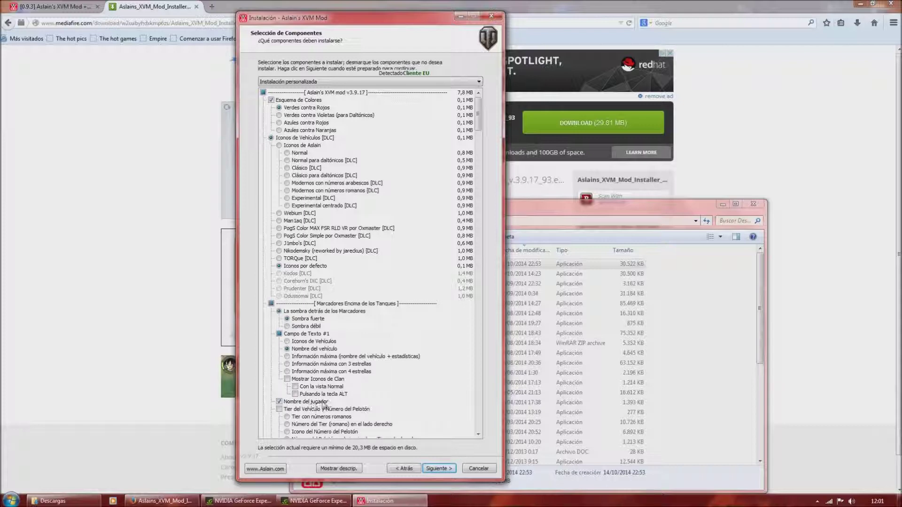
# Review the icon, tank marker and player panel components, checking the description of Marcadores de enemigos detectados while keeping it enabled with Ojo
pyautogui.moveTo(482, 132); pyautogui.dragTo(483, 145)
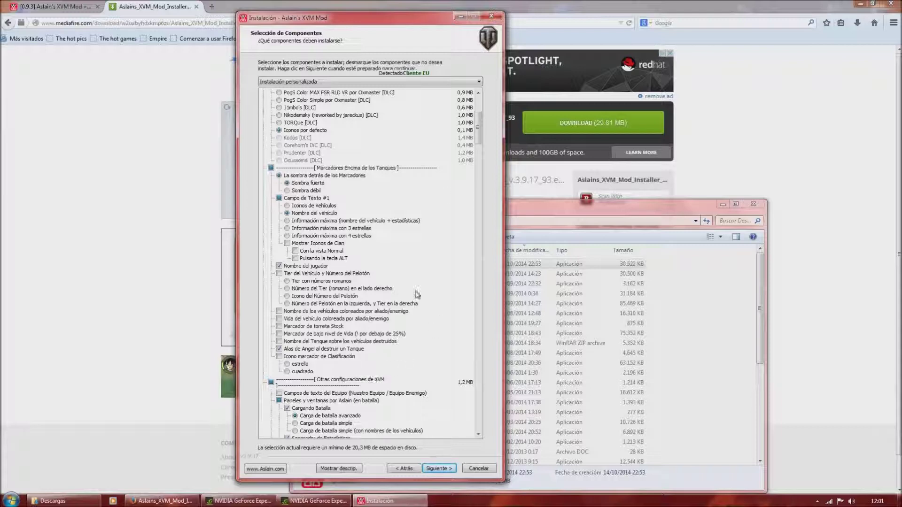
pyautogui.moveTo(479, 136); pyautogui.dragTo(484, 157)
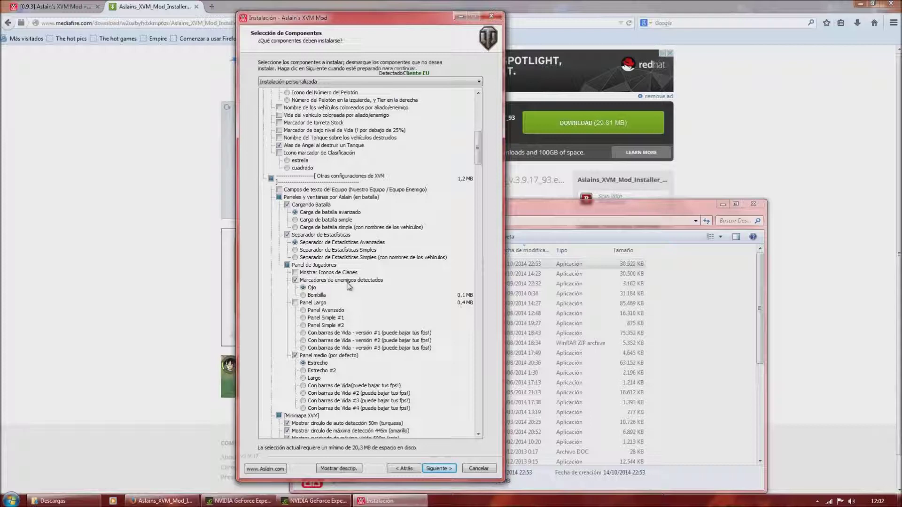
pyautogui.click(332, 288)
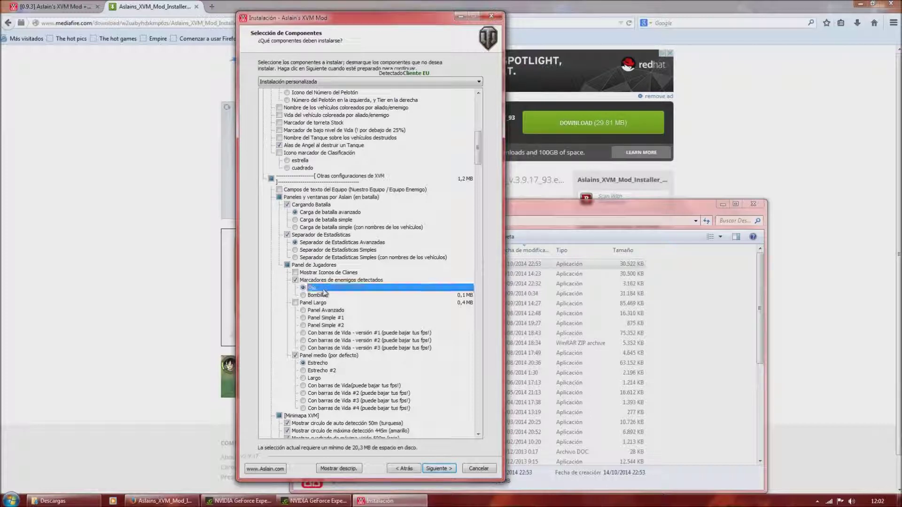
pyautogui.click(335, 469)
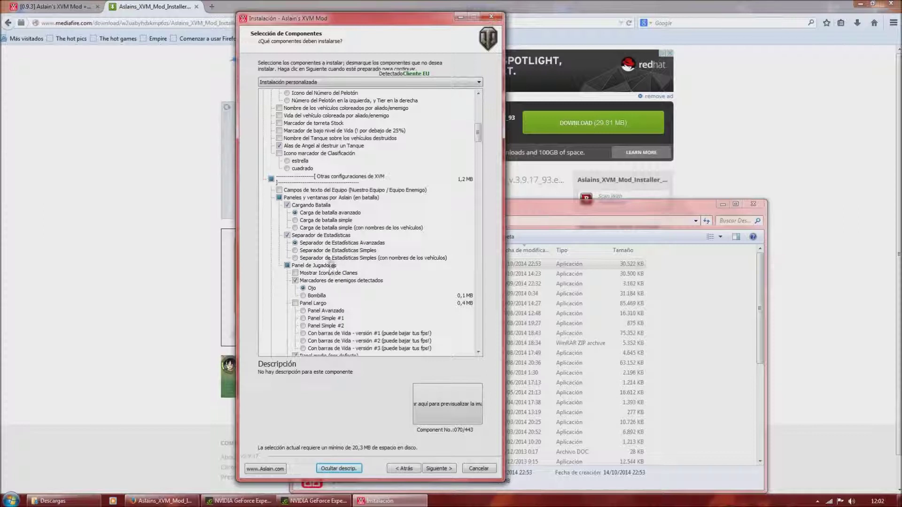
pyautogui.click(324, 280)
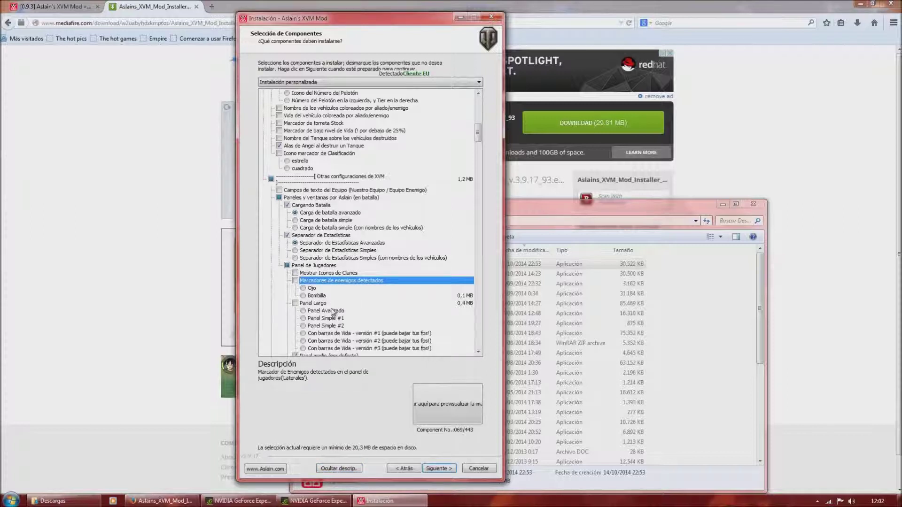
pyautogui.click(319, 282)
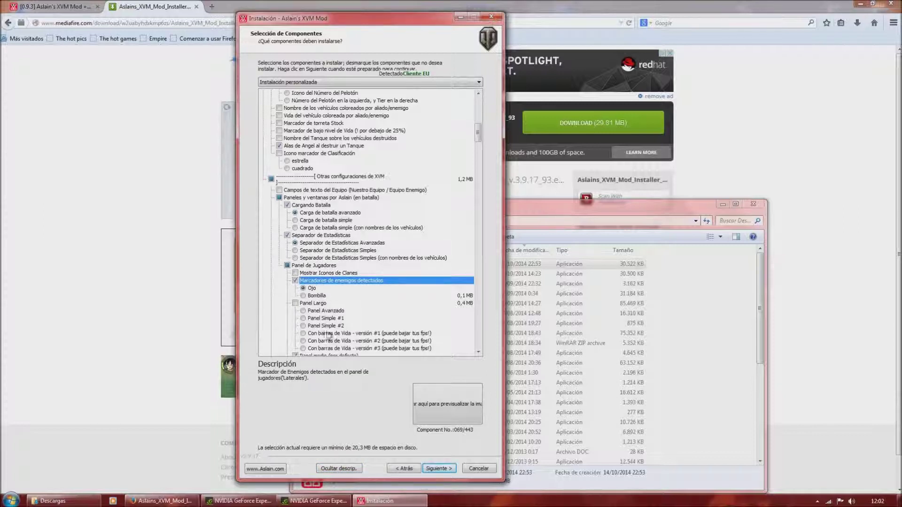
pyautogui.click(342, 469)
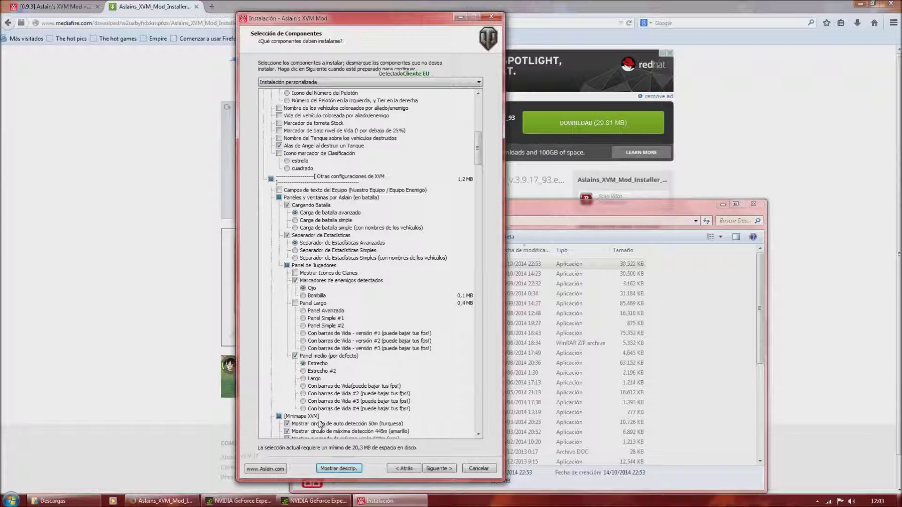
# Review the remaining components from Minimapa XVM to TessuMod and proceed to the additional tasks with the selection kept
pyautogui.moveTo(479, 157); pyautogui.dragTo(480, 186)
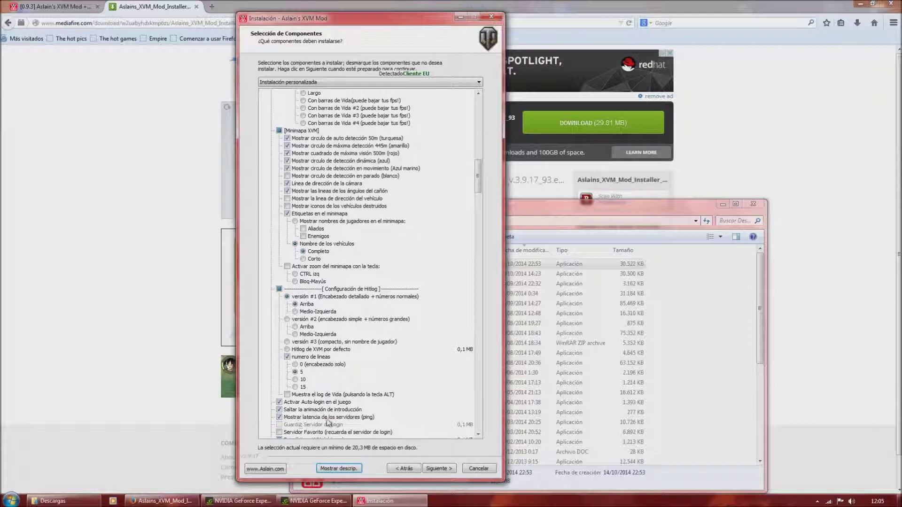
pyautogui.moveTo(478, 177); pyautogui.dragTo(489, 211)
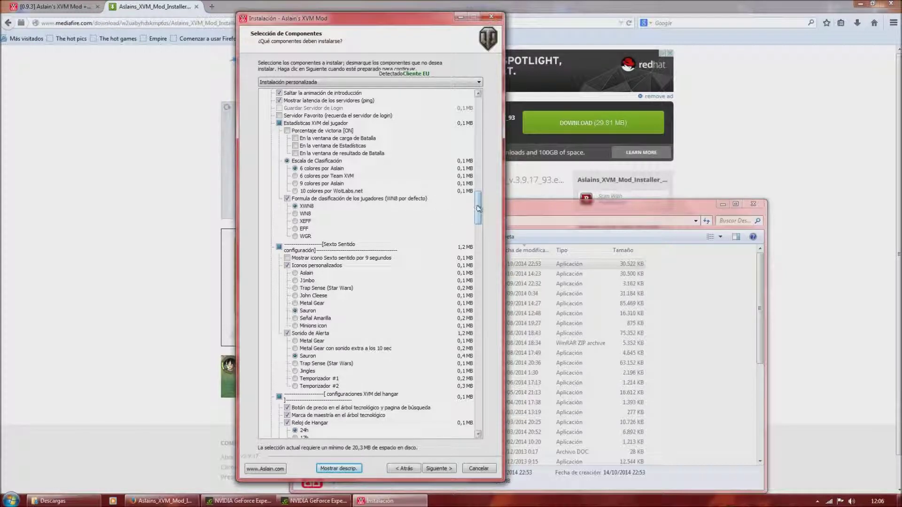
pyautogui.moveTo(478, 208); pyautogui.dragTo(480, 232)
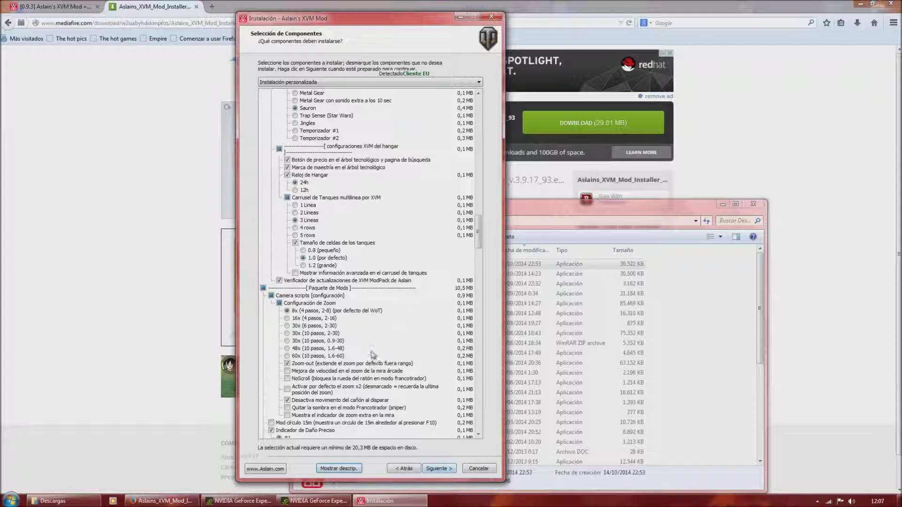
pyautogui.moveTo(481, 238); pyautogui.dragTo(484, 243)
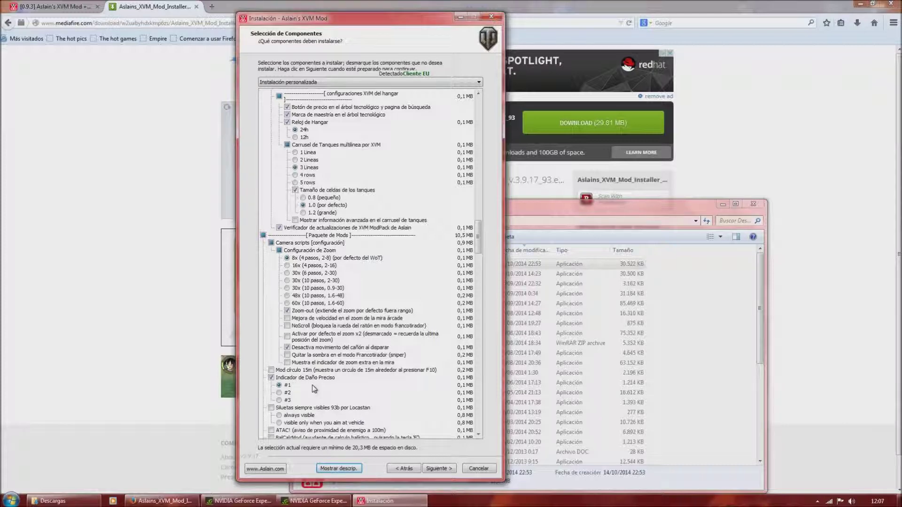
pyautogui.moveTo(483, 249); pyautogui.dragTo(487, 281)
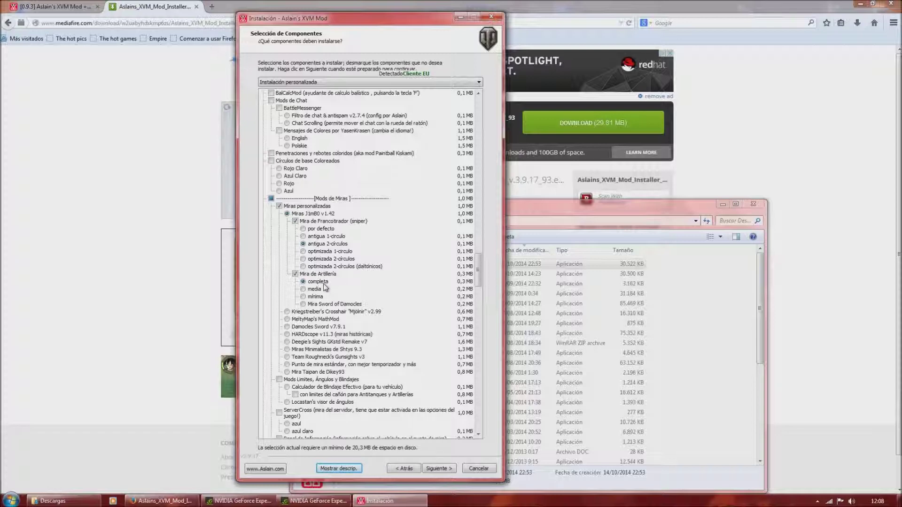
pyautogui.moveTo(478, 272); pyautogui.dragTo(485, 310)
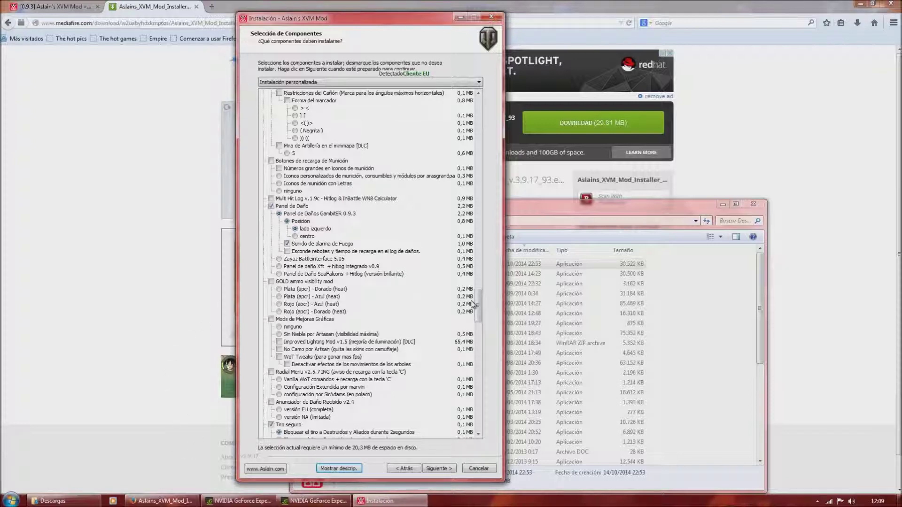
pyautogui.moveTo(488, 311); pyautogui.dragTo(486, 330)
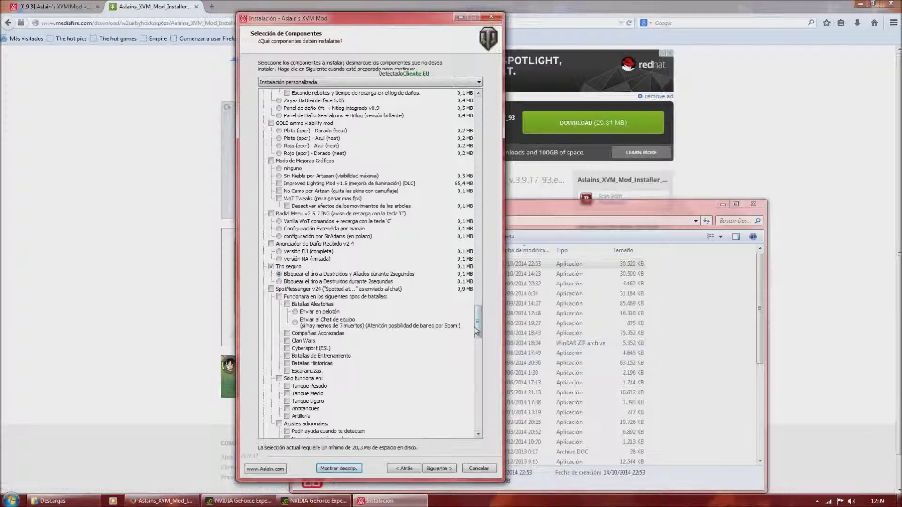
pyautogui.moveTo(479, 331); pyautogui.dragTo(480, 335)
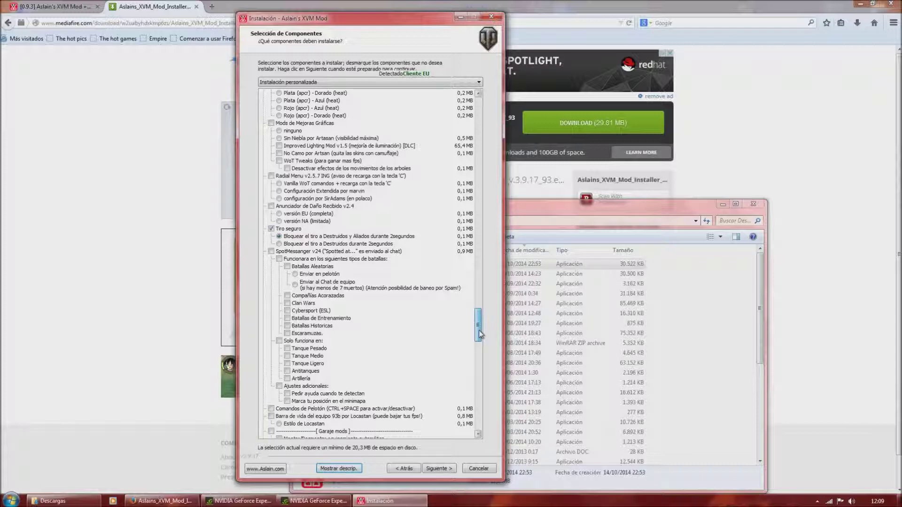
pyautogui.moveTo(479, 333); pyautogui.dragTo(469, 421)
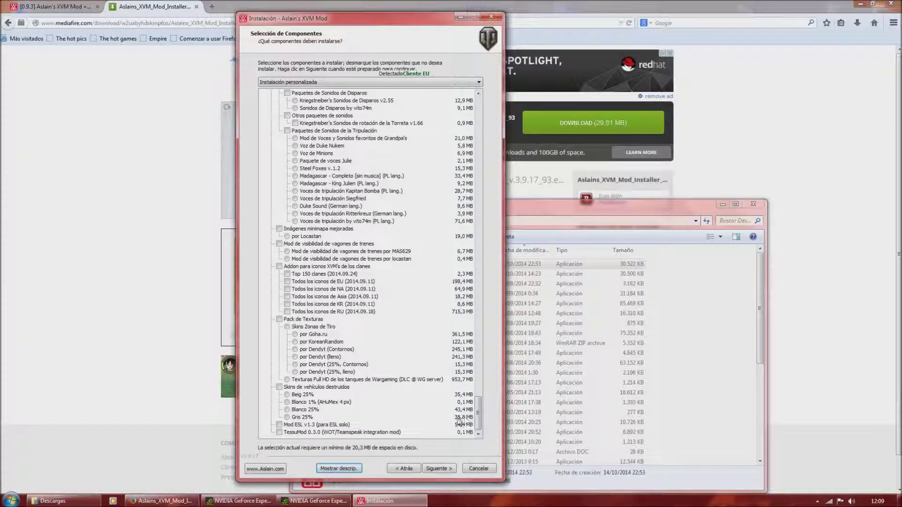
pyautogui.click(437, 469)
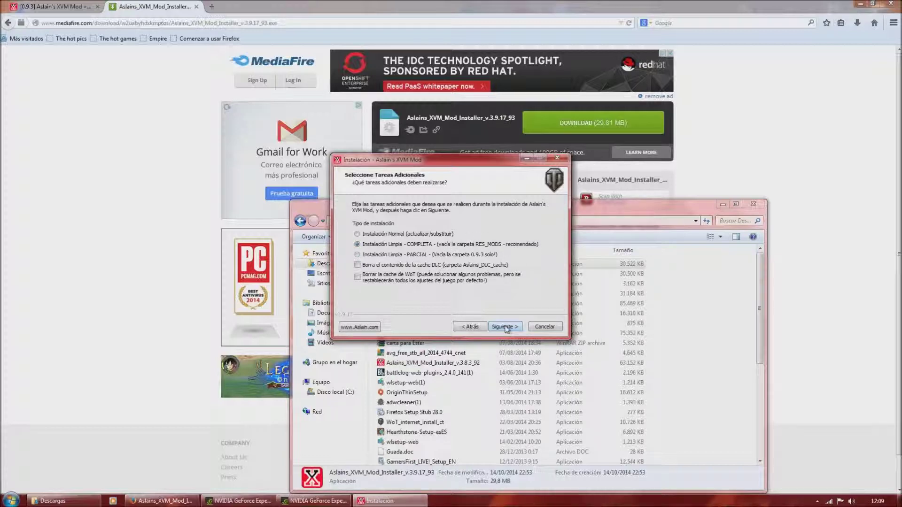
# Exit the Aslain's XVM Mod setup without installing and close the Descargas folder window
pyautogui.click(544, 328)
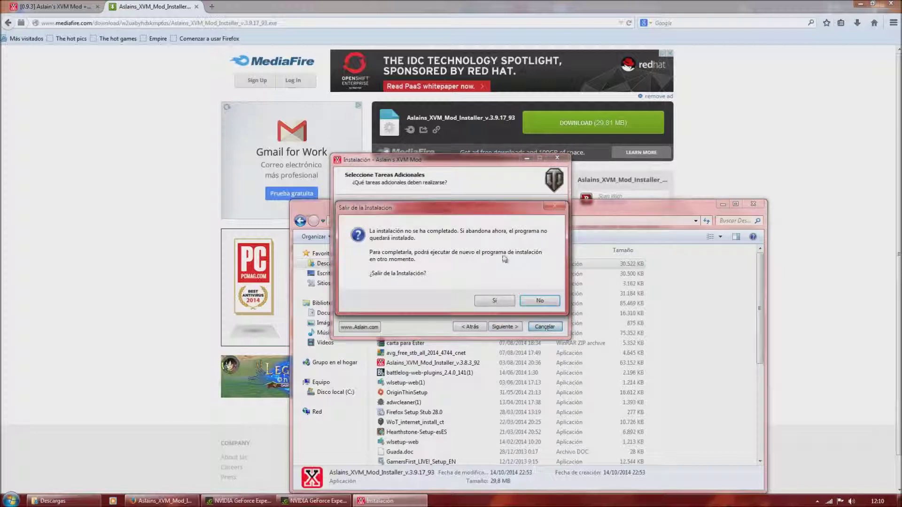
pyautogui.click(527, 303)
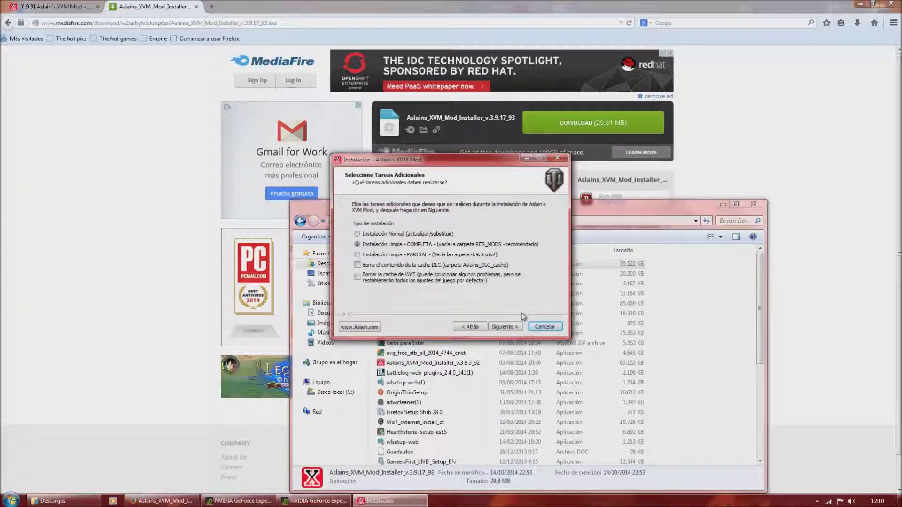
pyautogui.click(563, 158)
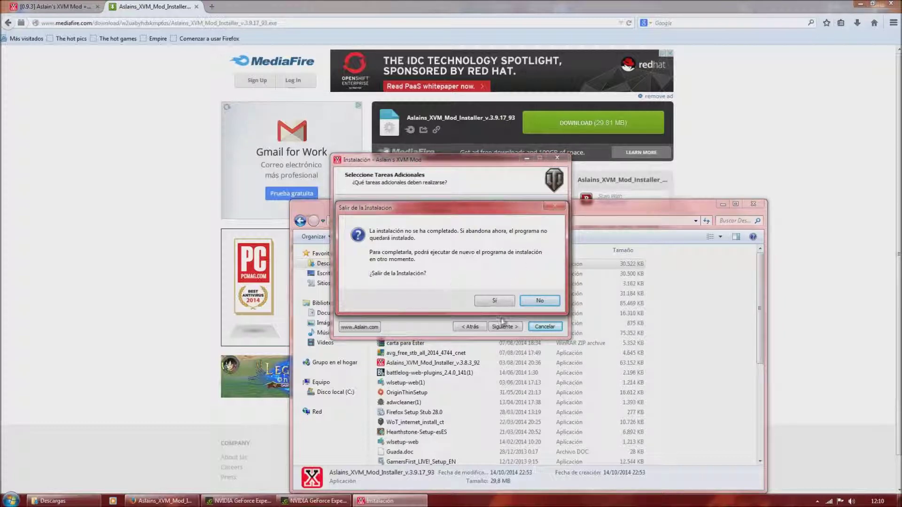
pyautogui.click(493, 303)
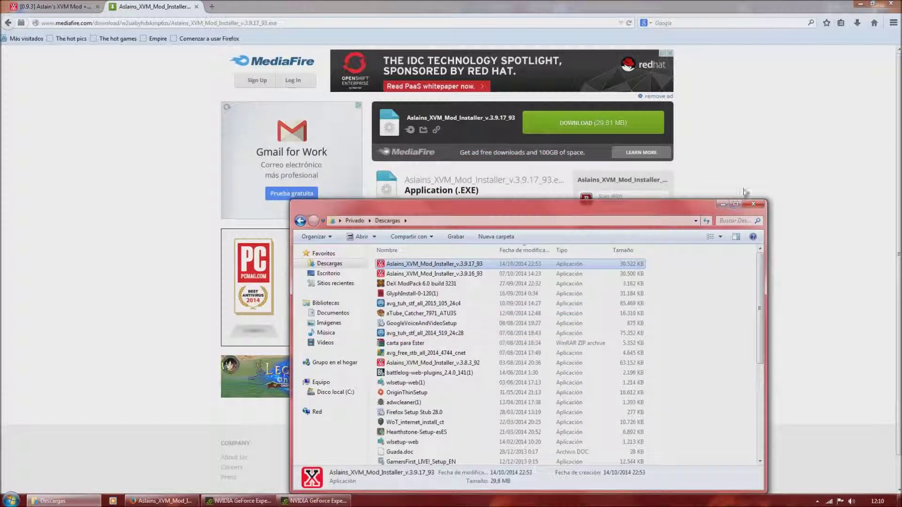
pyautogui.click(753, 205)
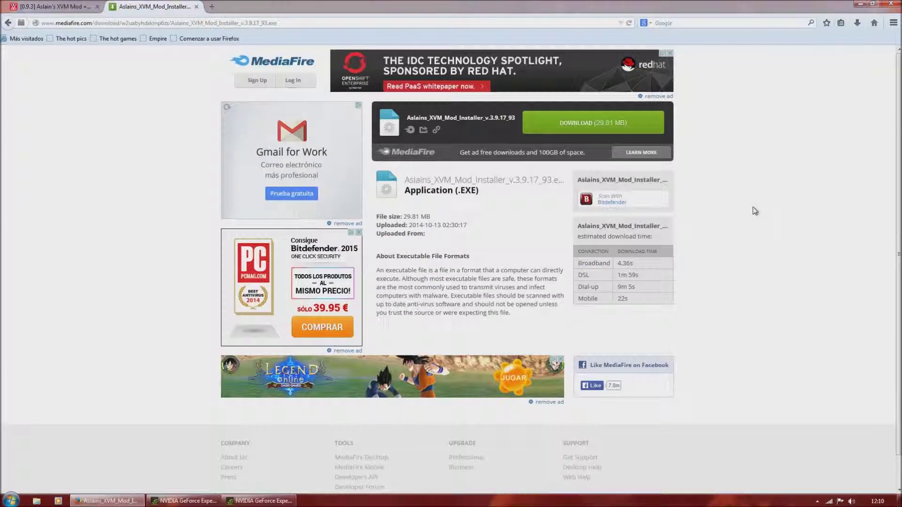